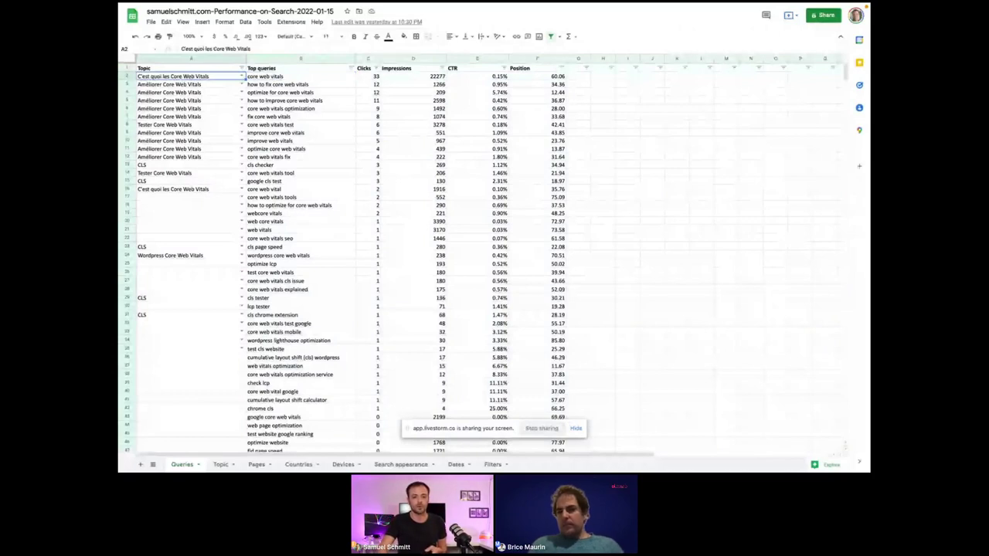
Compare the assigned topics with their search queries in rows 2 to 4 of the Queries sheet.
left_click(190, 84)
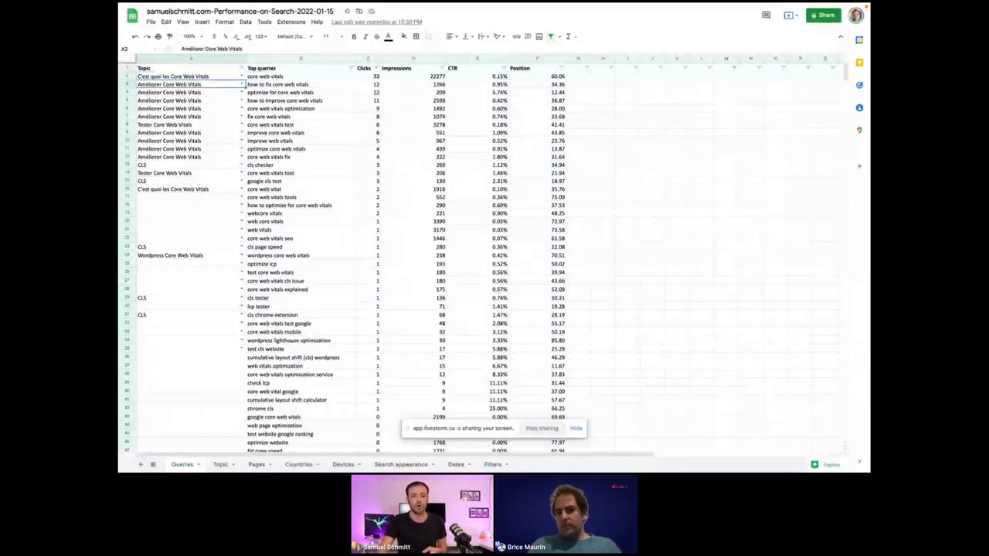
left_click(300, 84)
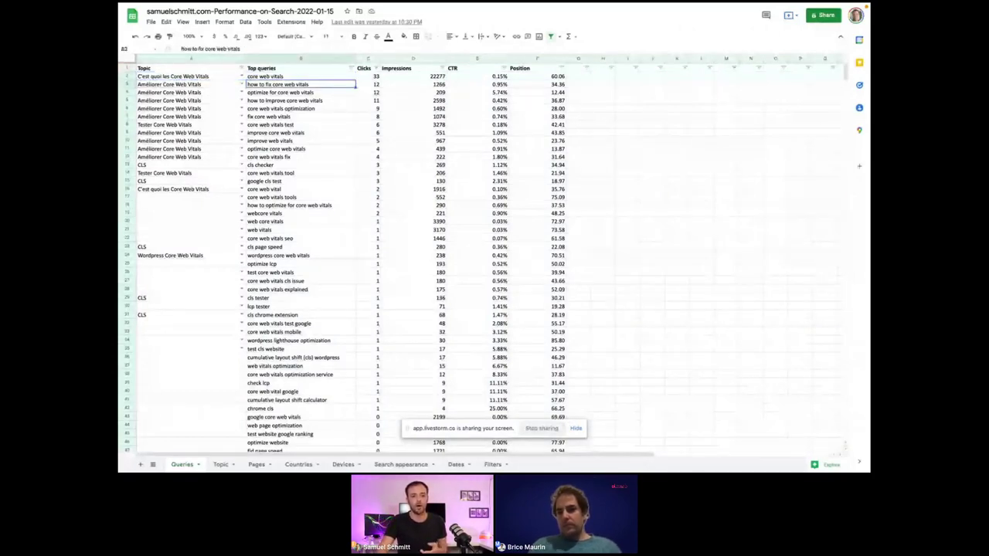
left_click(190, 85)
left_click(301, 92)
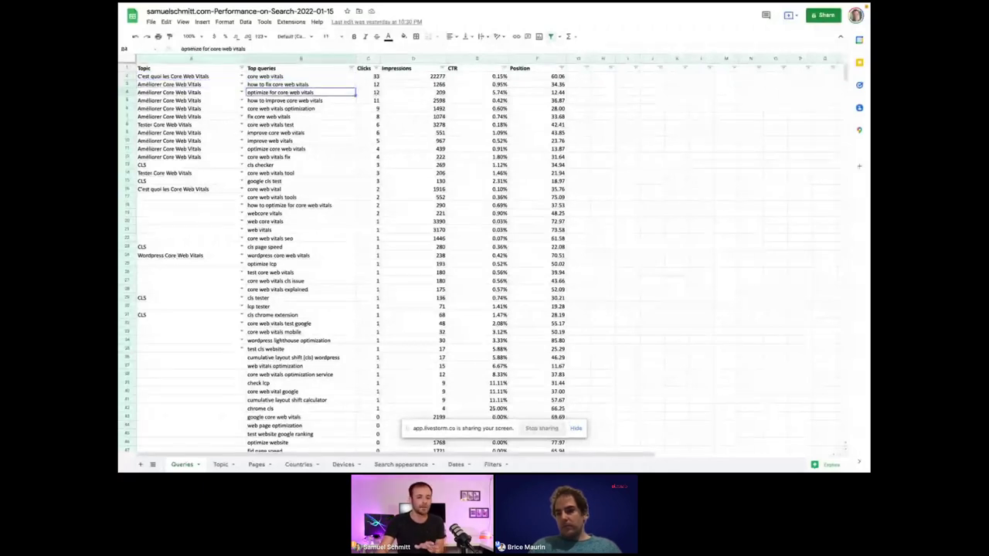
left_click(190, 92)
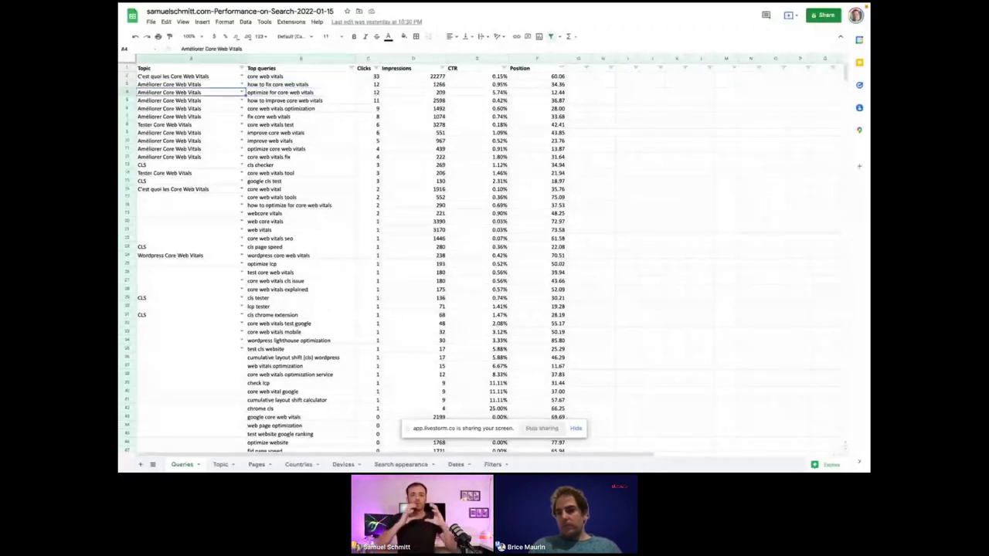
left_click(190, 76)
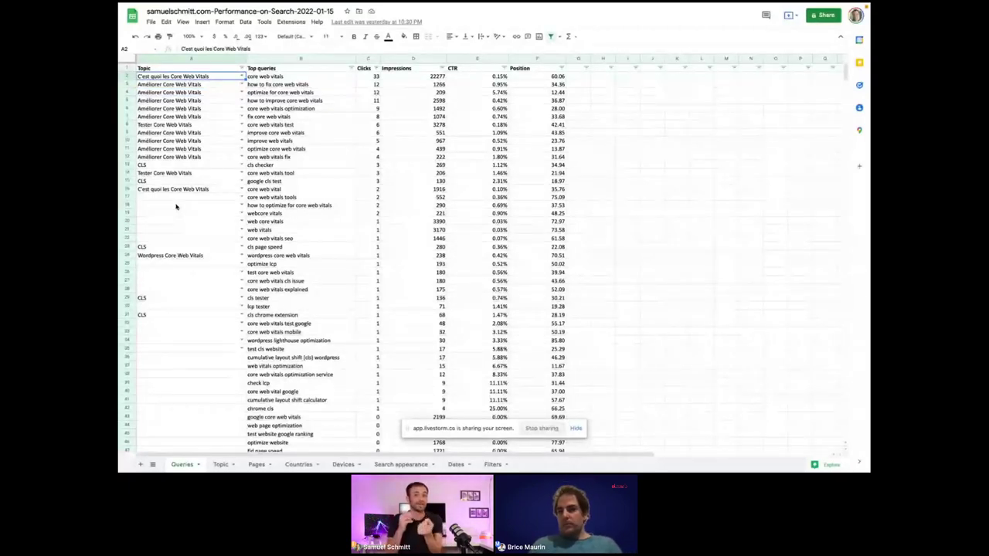
Examine the Topic column between rows 13 and 18, where mapped queries give way to unmapped ones.
left_click(202, 205)
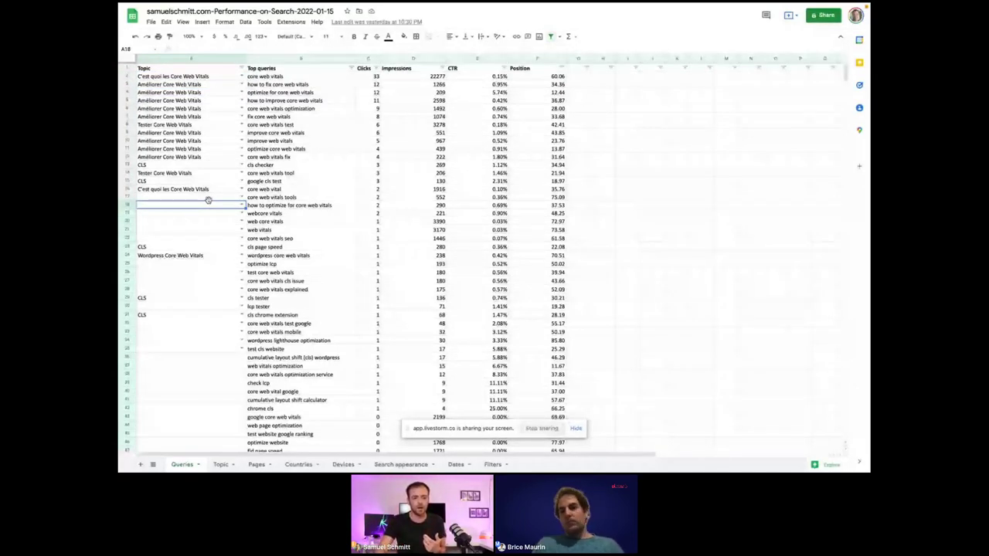
key("Up")
key("Up")
key("Up")
key("Up")
key("Up")
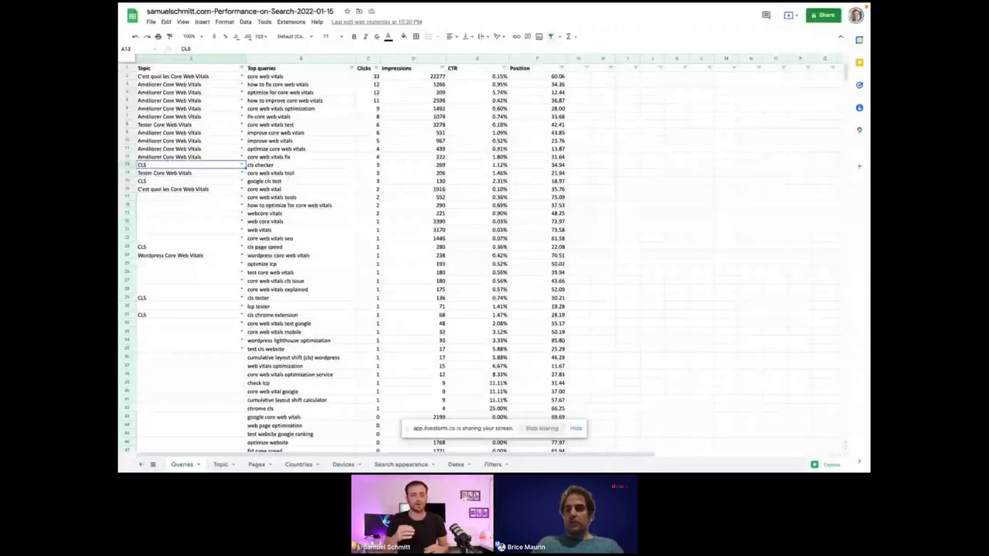
key("Down")
key("Down")
key("Down")
key("Down")
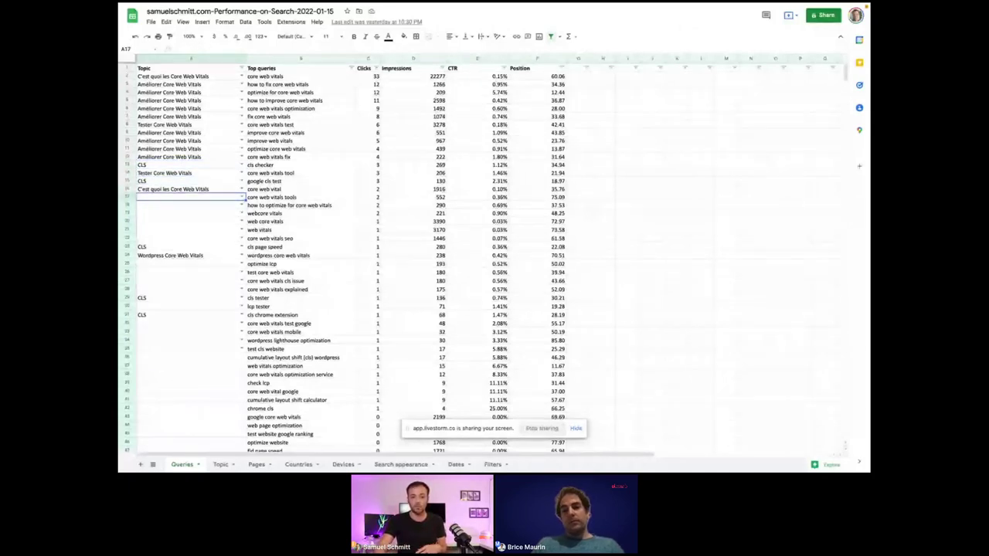
Go down the Topic column to row 36, reviewing which queries still lack a topic.
key("Down")
key("Down")
key("Down")
key("Down")
key("Down")
key("Down")
key("Down")
key("Down")
key("Down")
key("Down")
key("Down")
key("Down")
key("Down")
key("Down")
key("Down")
key("Down")
key("Down")
key("Down")
key("Down")
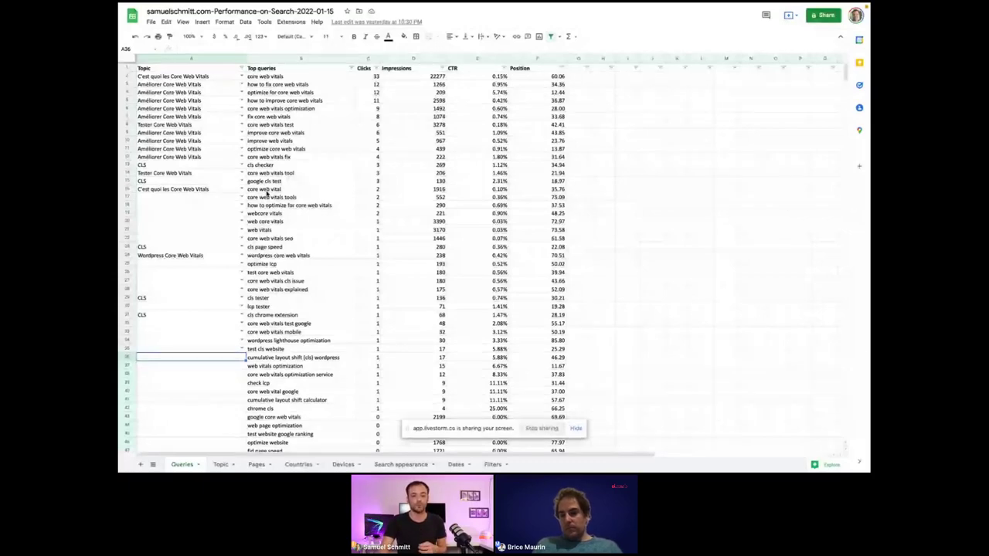
Switch to the slide presentation and advance past the topic mapping, search result comparison and thruuu slides.
key("ctrl+Left")
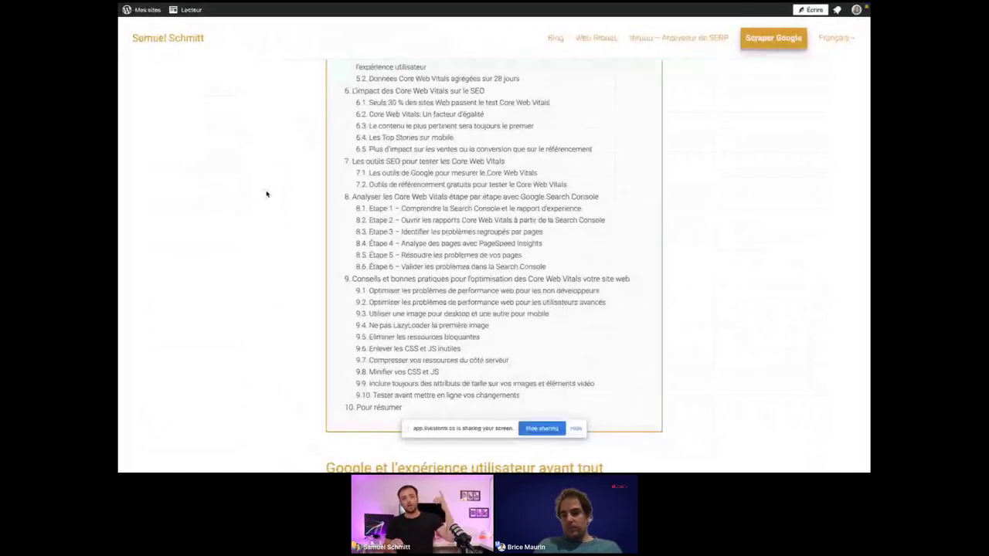
key("ctrl+Left")
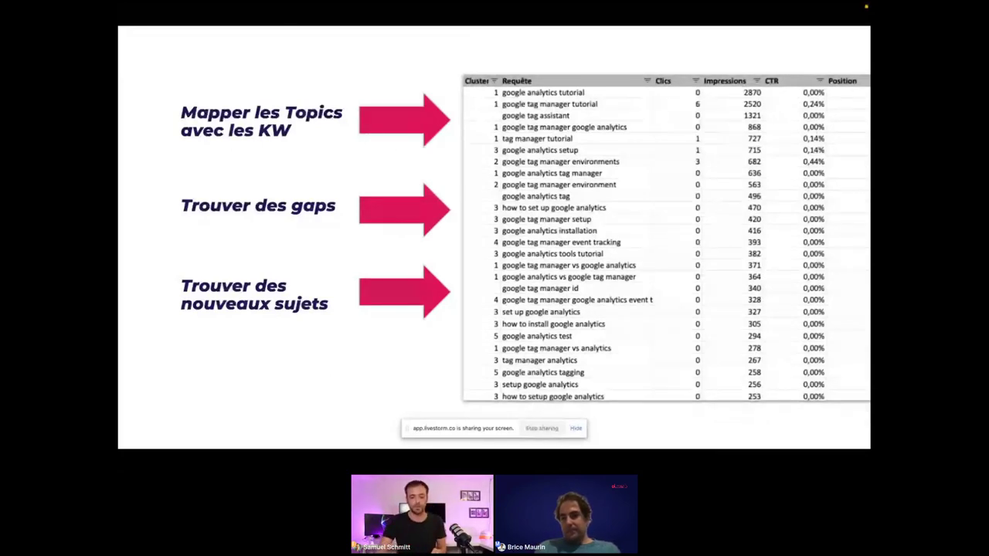
key("Right")
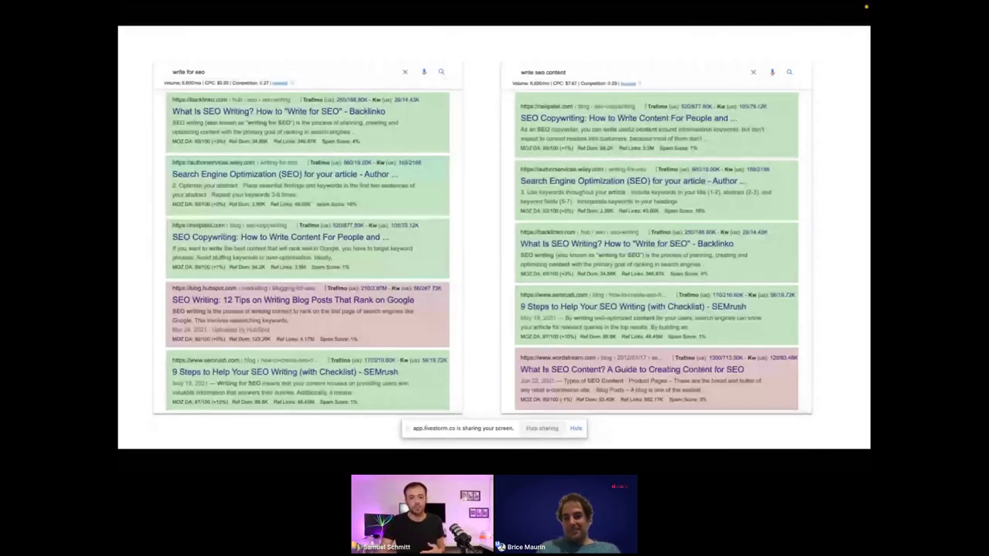
mouse_move(134, 159)
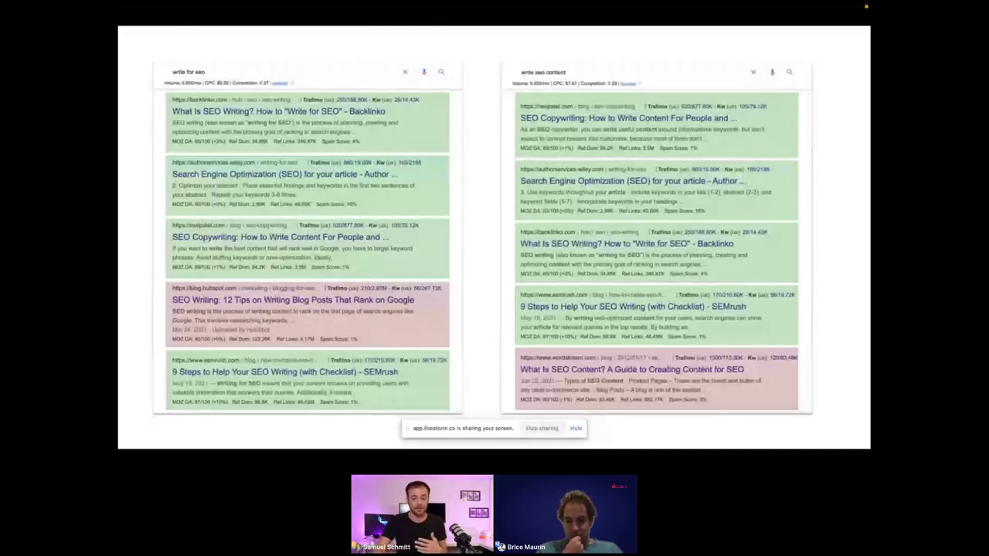
key("Right")
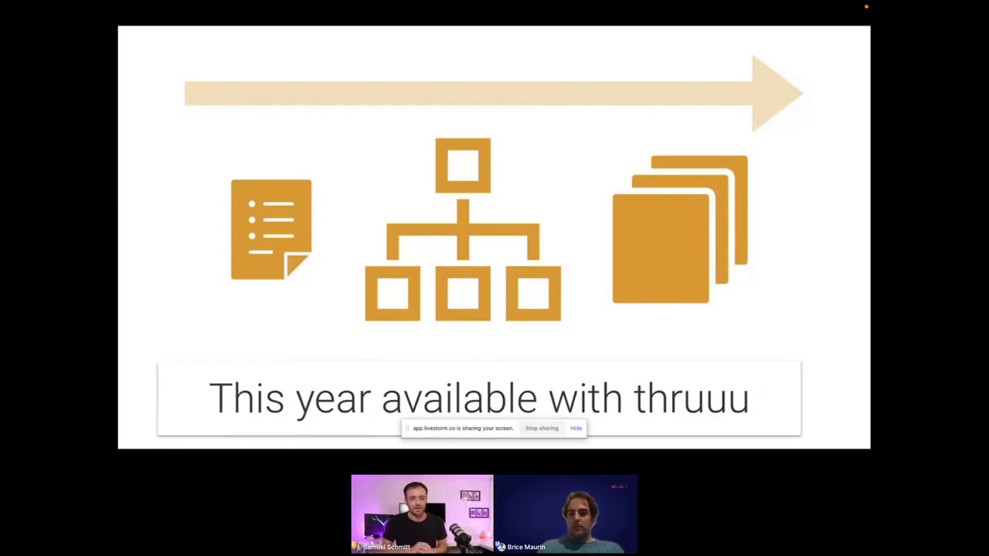
key("Right")
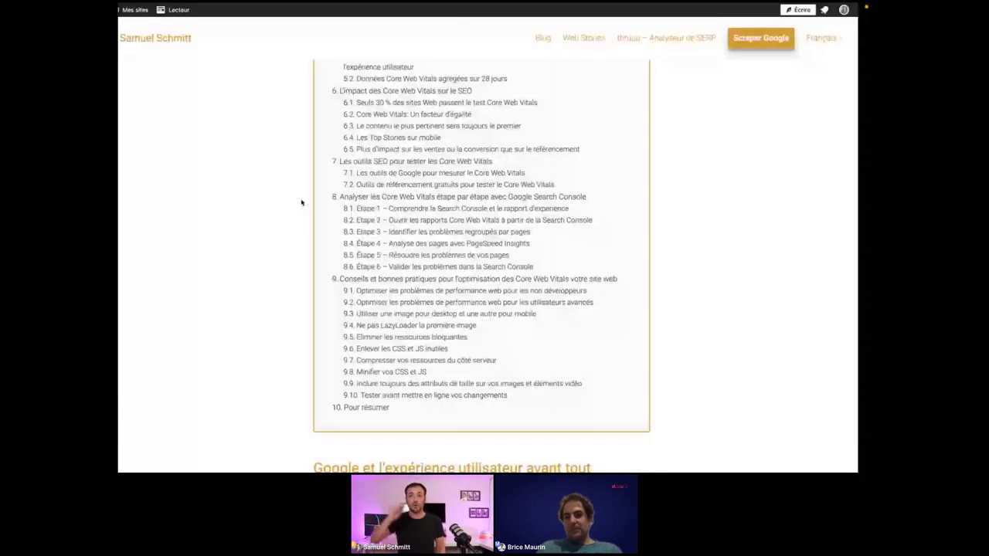
Switch to the KW_INSIGHTS_Core_Web_Vitals_Update spreadsheet copy and inspect the keywords of the "core web vitals" and "how to improve core web vitals" clusters.
key("ctrl+Right")
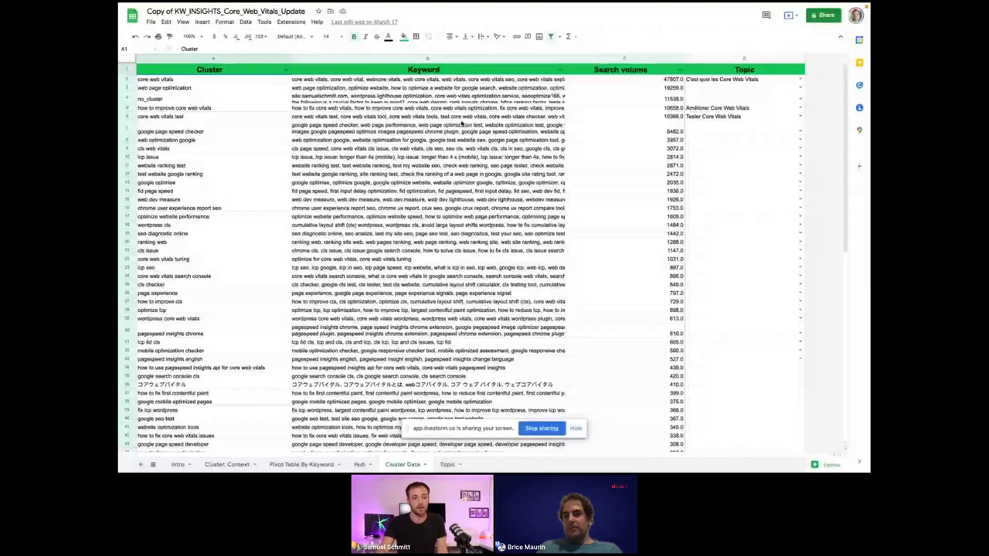
left_click(213, 109)
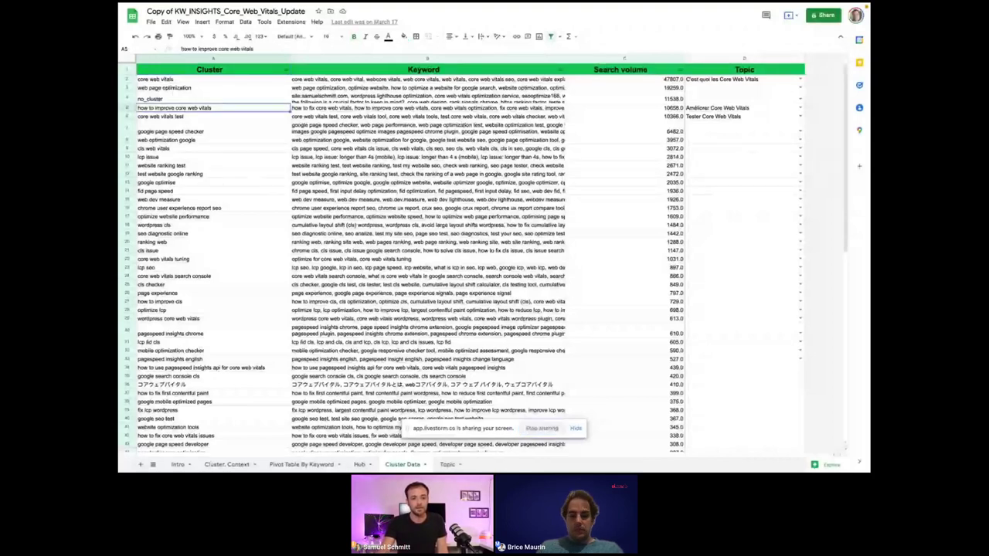
left_click(212, 79)
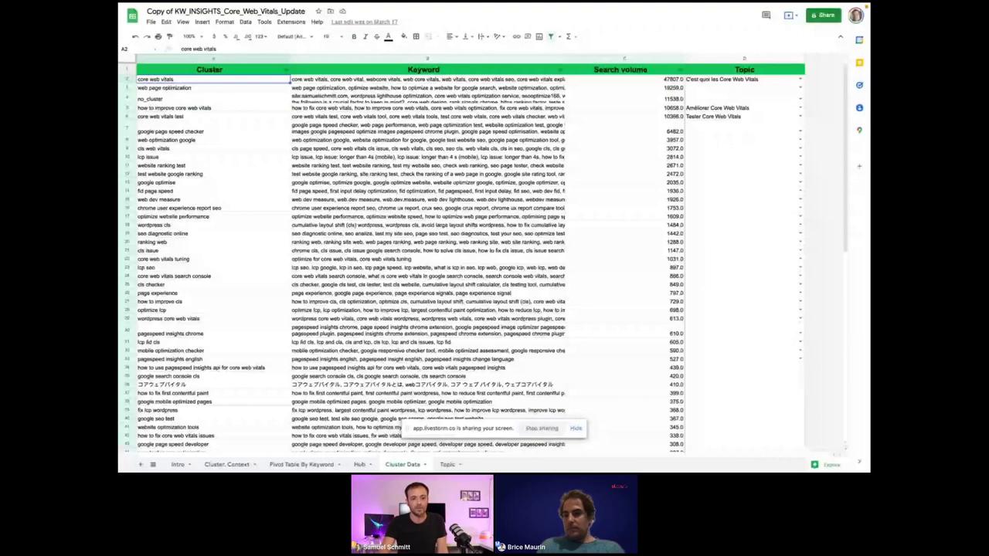
left_click(384, 79)
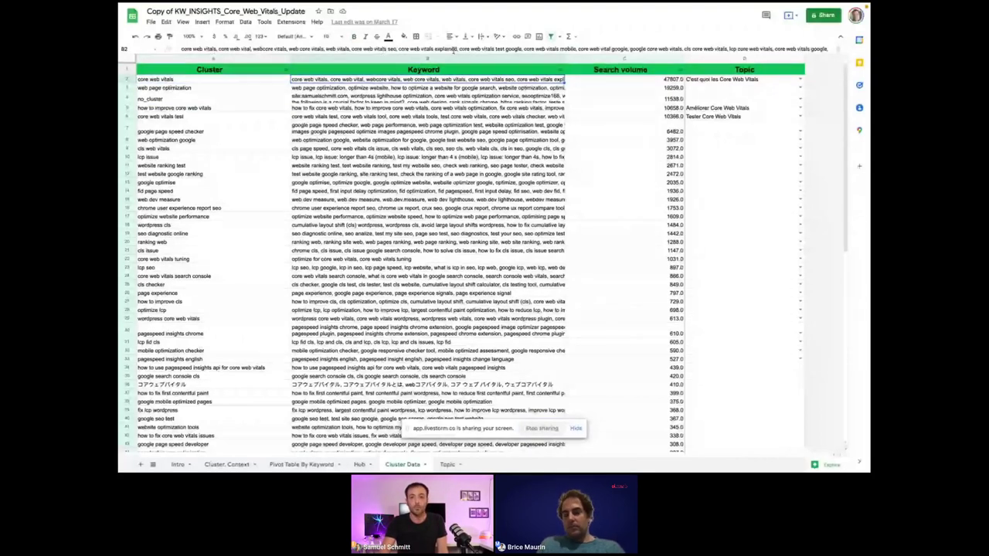
left_click(232, 107)
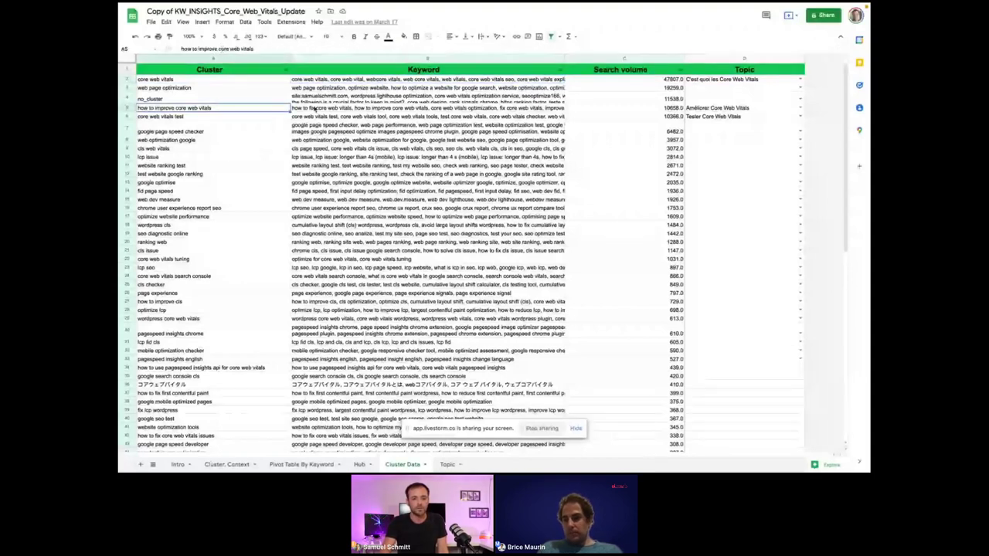
left_click(315, 109)
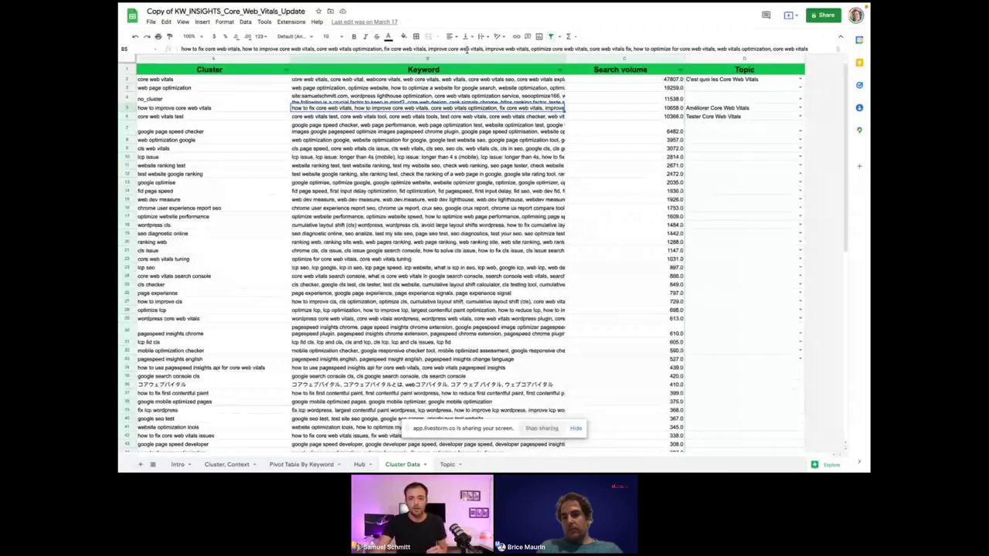
key("Right")
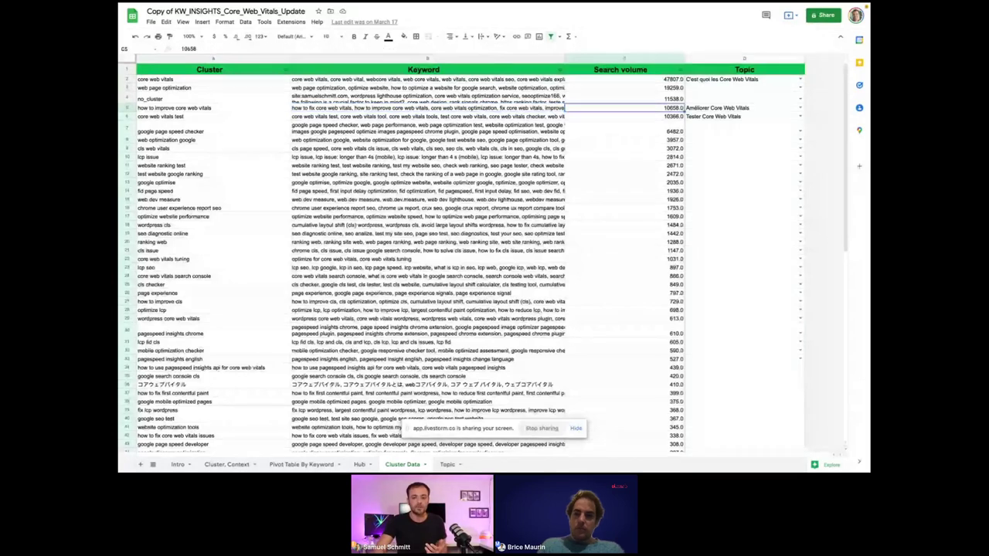
Check the topic assigned to the "core web vitals" cluster, returning to its cluster name.
left_click(743, 79)
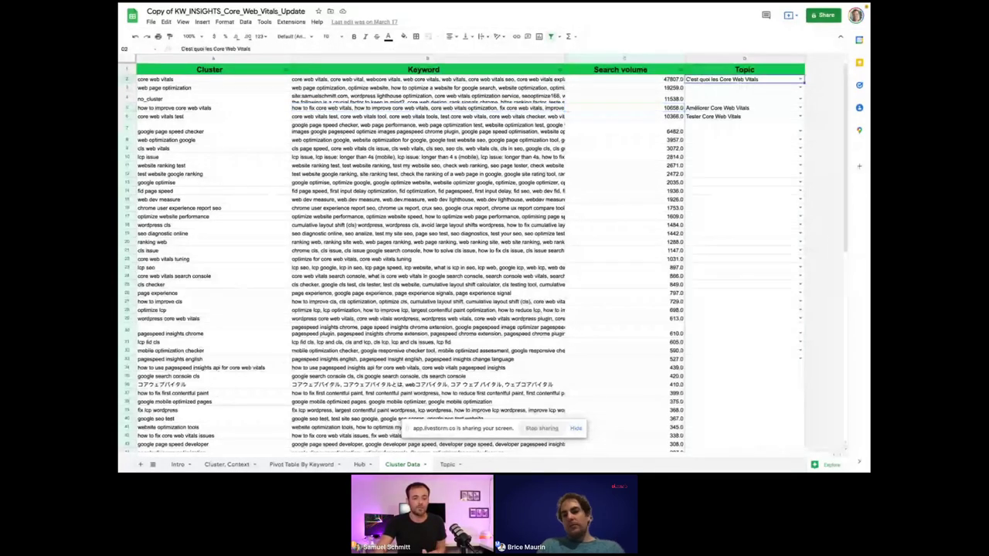
key("Left")
key("Left")
key("Left")
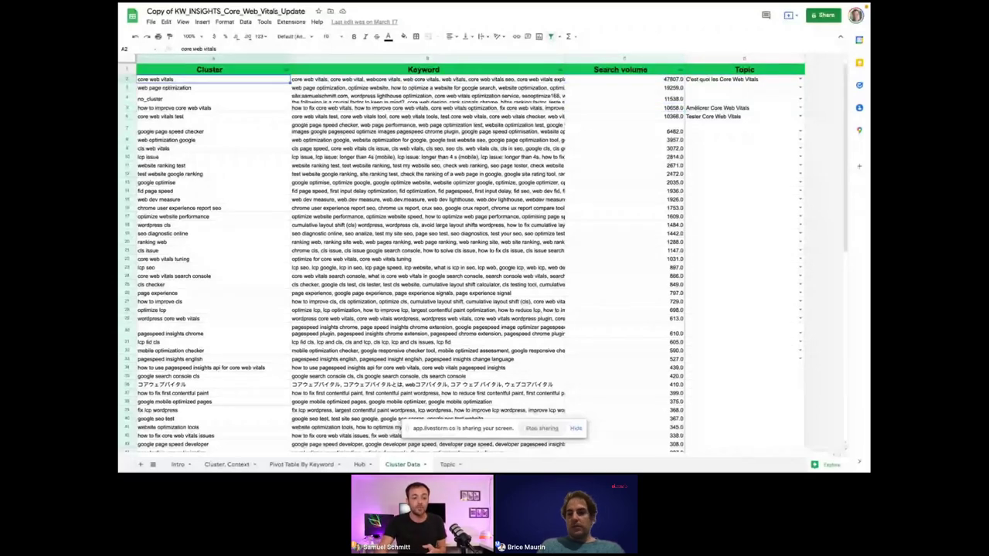
Look through the clusters without a topic, from "google page speed checker" down the list, and return to the first row.
left_click(214, 129)
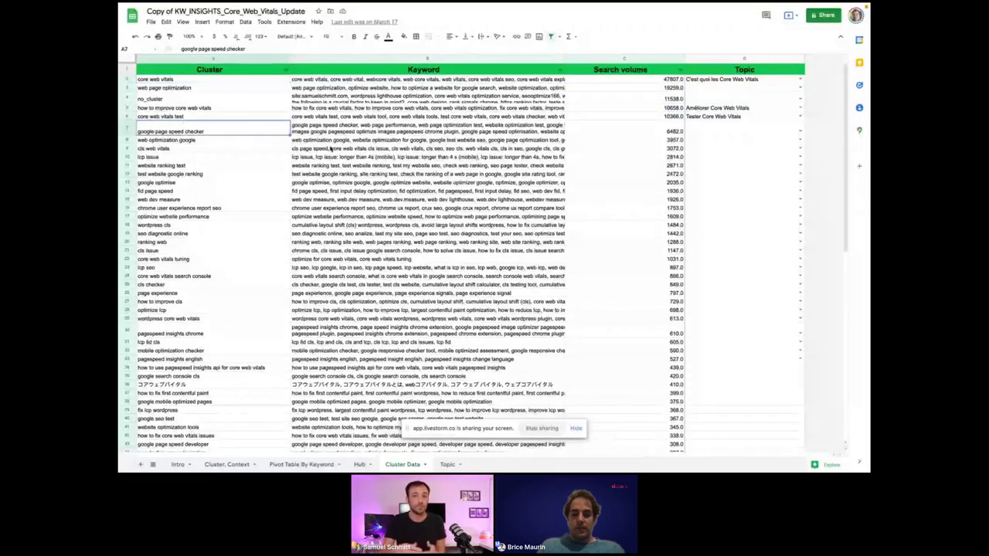
scroll(228, 187, "down", 1)
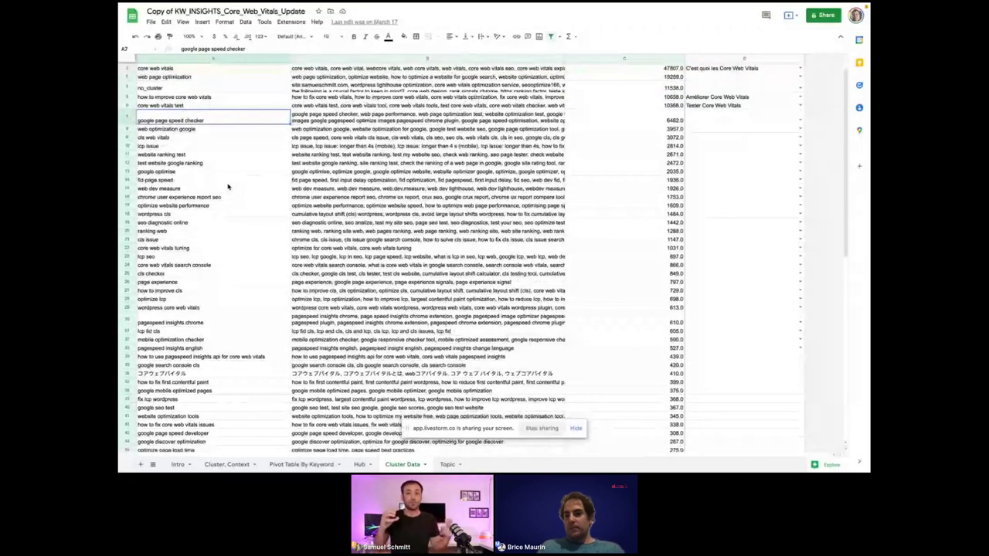
scroll(228, 187, "down", 1)
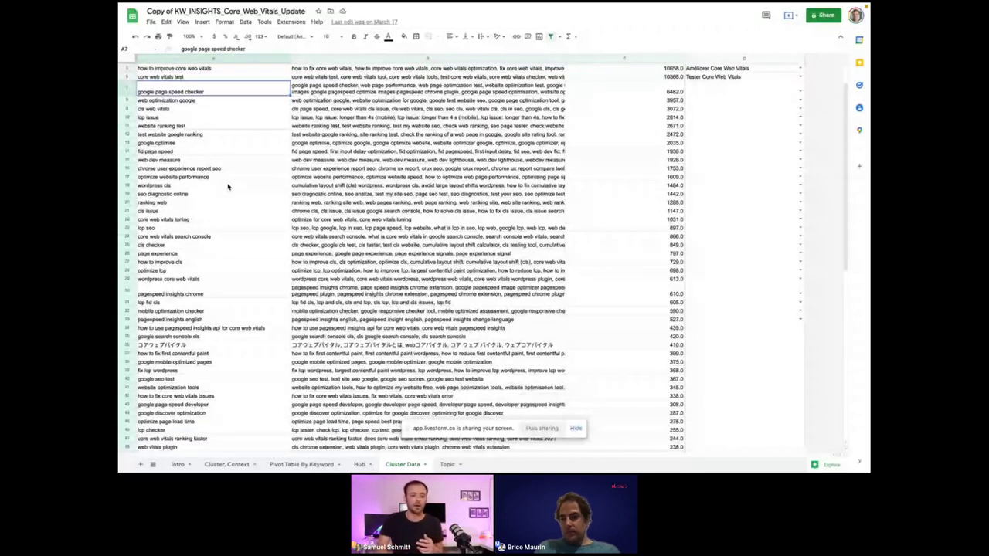
scroll(227, 186, "down", 3)
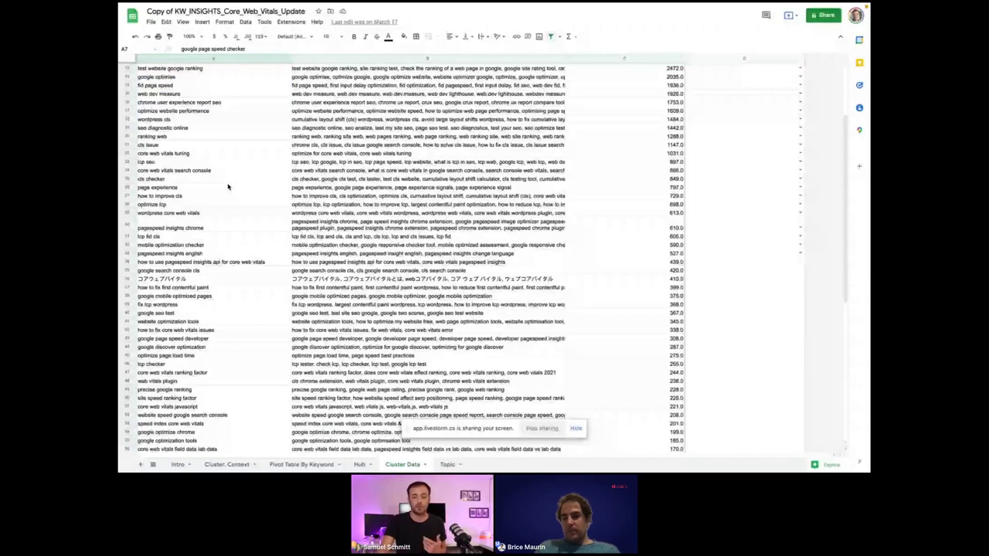
scroll(228, 186, "up", 2)
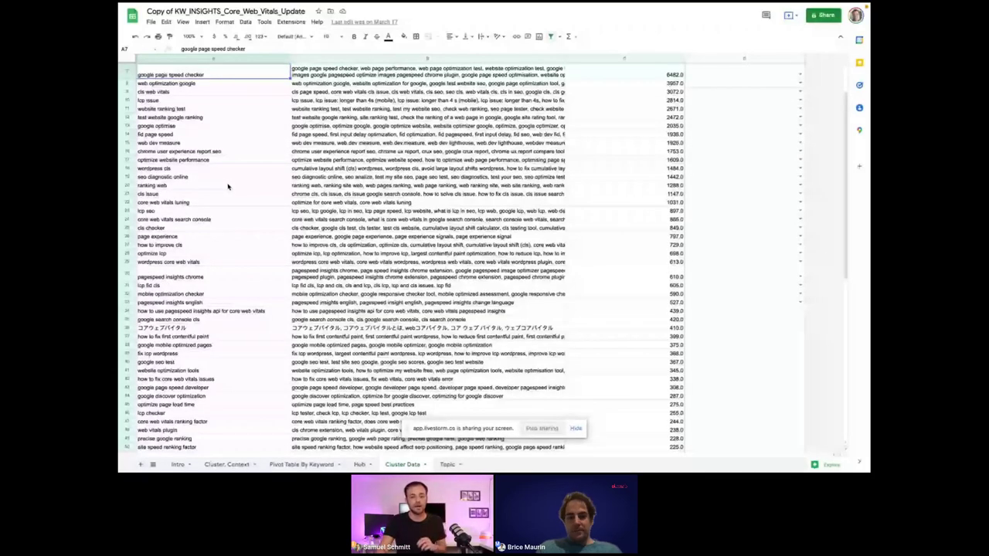
scroll(228, 187, "up", 2)
left_click(197, 144)
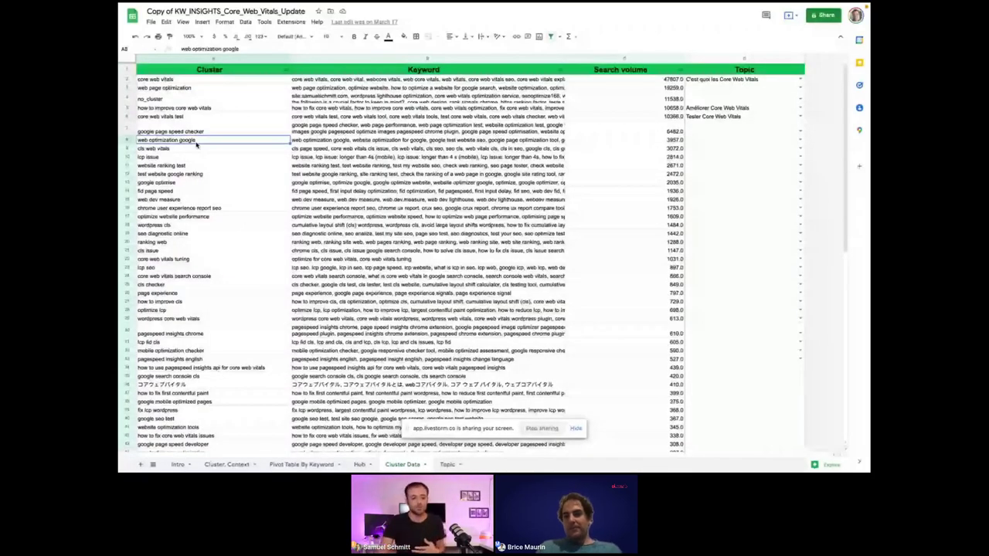
left_click(178, 199)
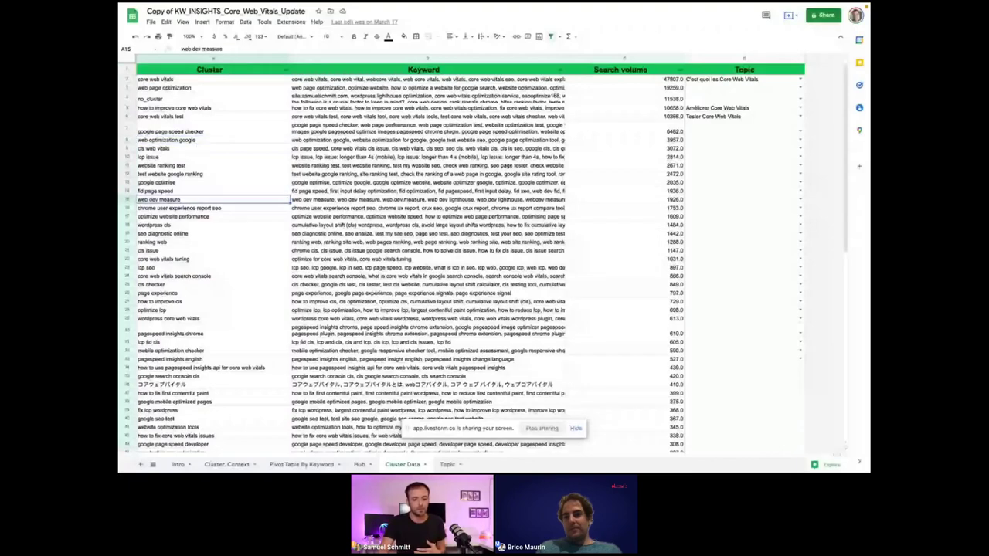
scroll(461, 258, "down", 5)
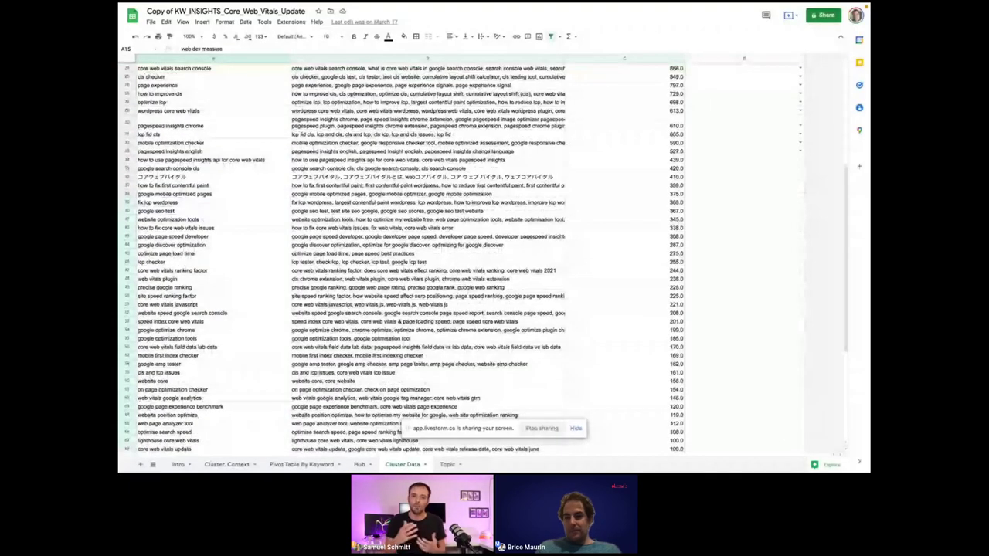
scroll(429, 259, "down", 3)
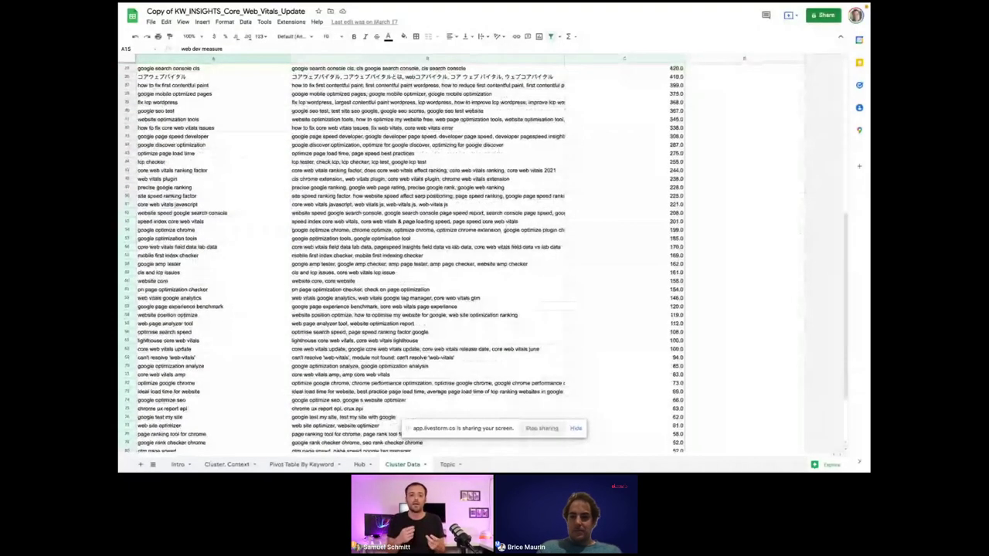
scroll(461, 258, "up", 8)
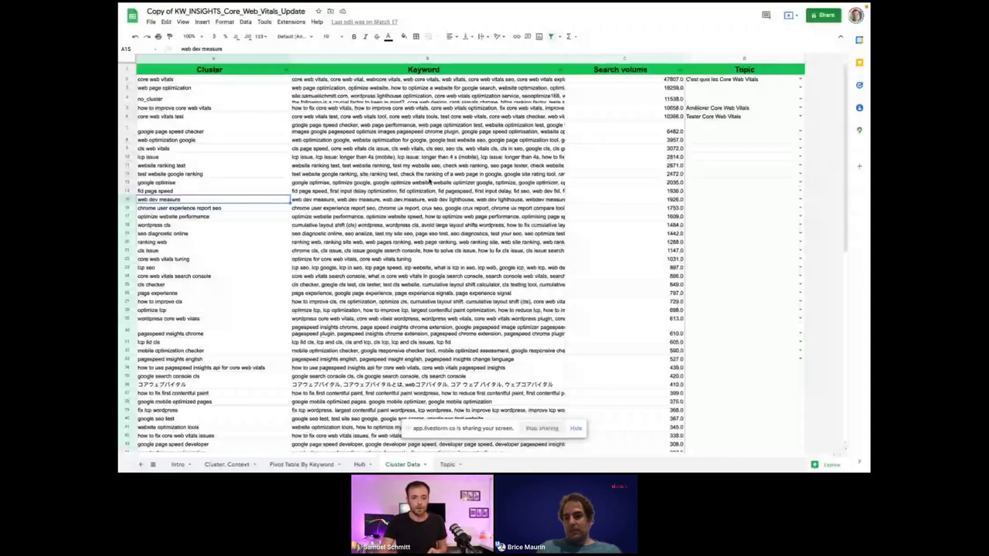
Switch back to the slide presentation and advance to the slide with the Core Web Vitals topic cards.
key("ctrl+Left")
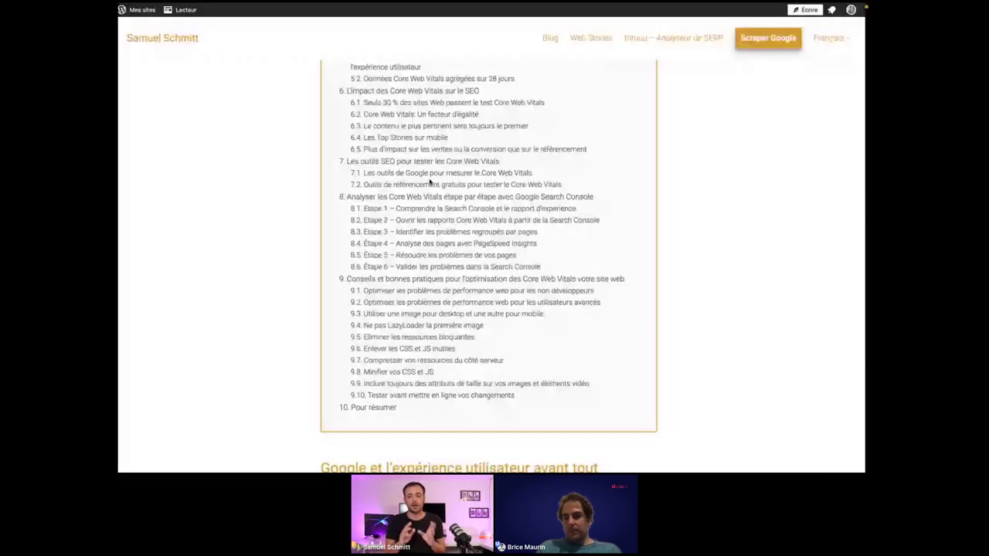
key("ctrl+Left")
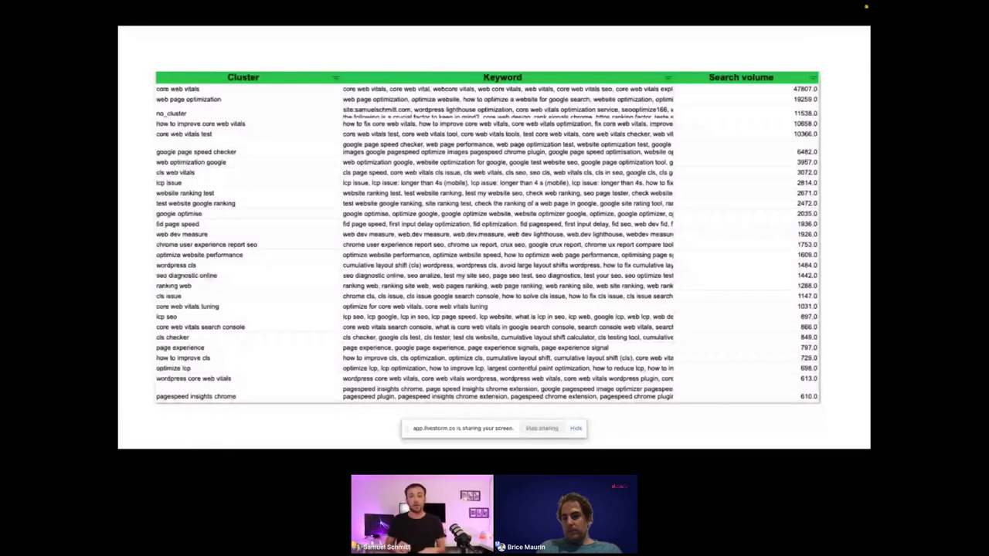
key("Right")
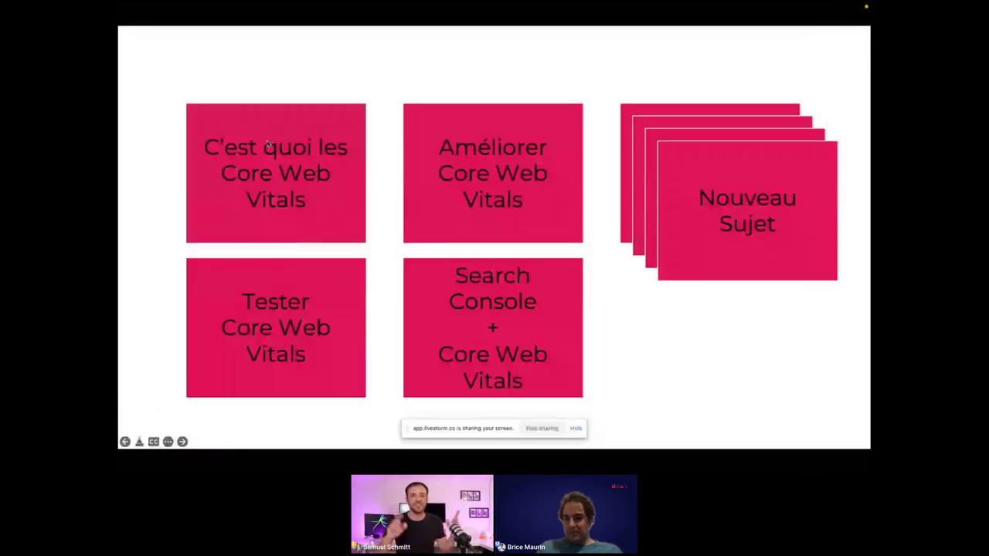